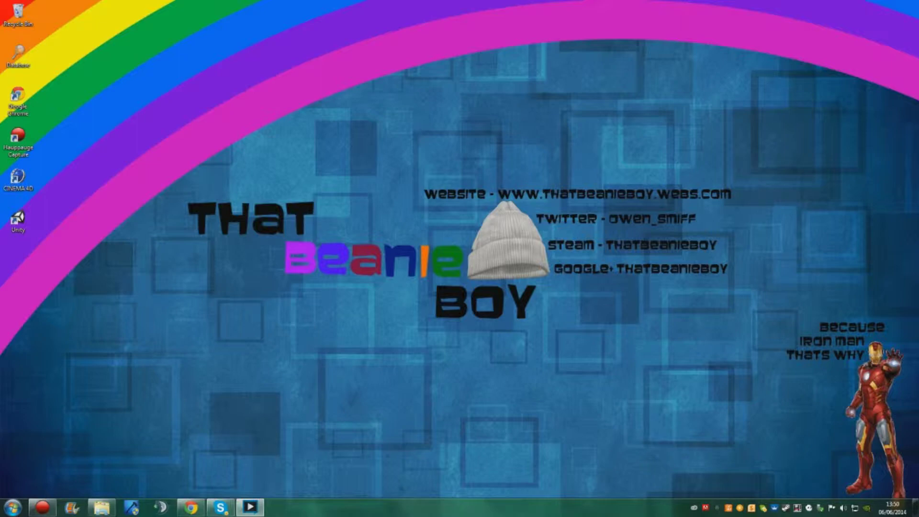
drag(0, 103, 433, 91)
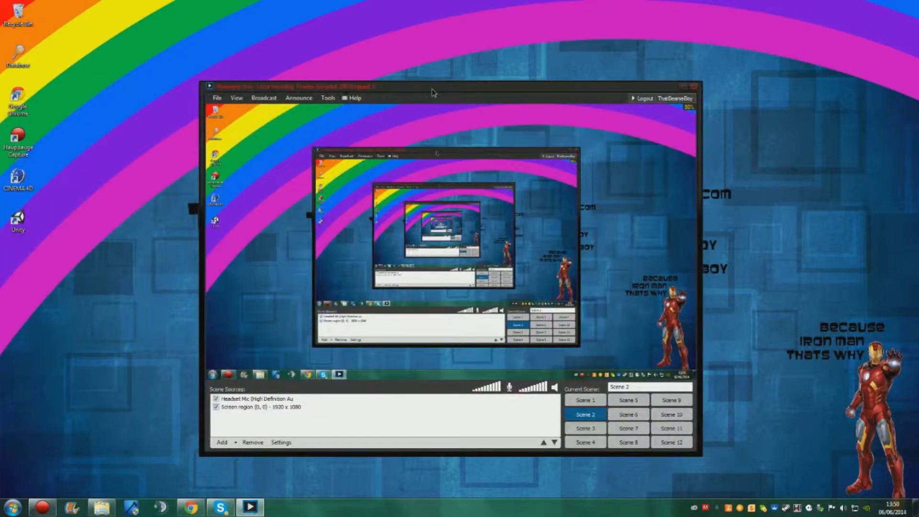
drag(433, 91, 0, 98)
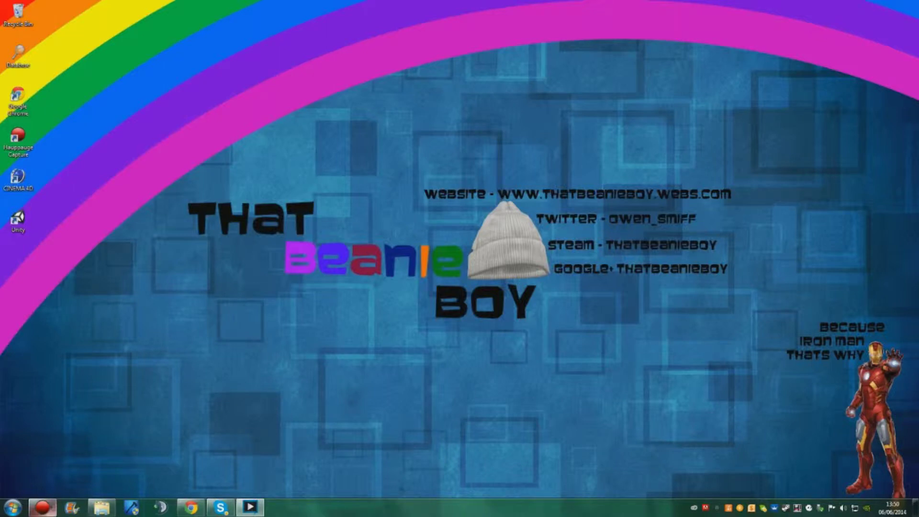
Step: Switch to Hauppauge Capture, choose HD PVR 2 Gaming Edition as the capture device, and dismiss the device error
click(42, 508)
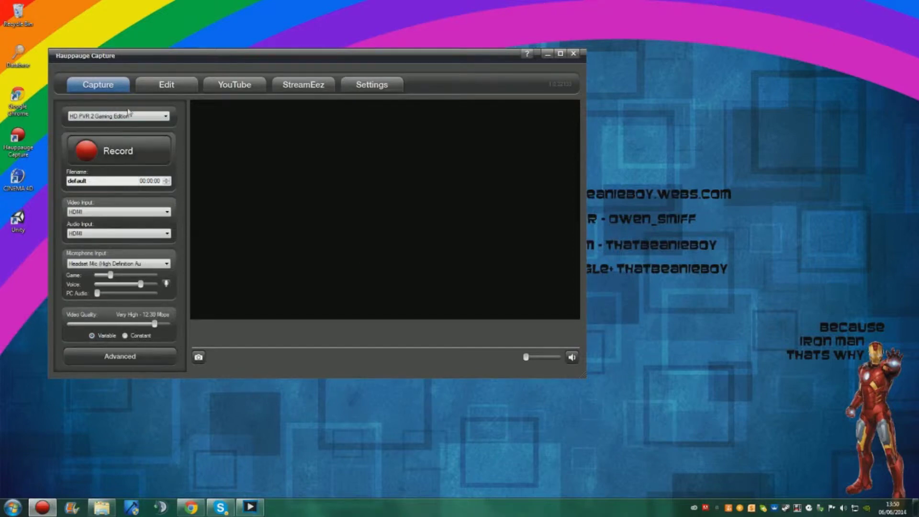
click(146, 88)
click(277, 88)
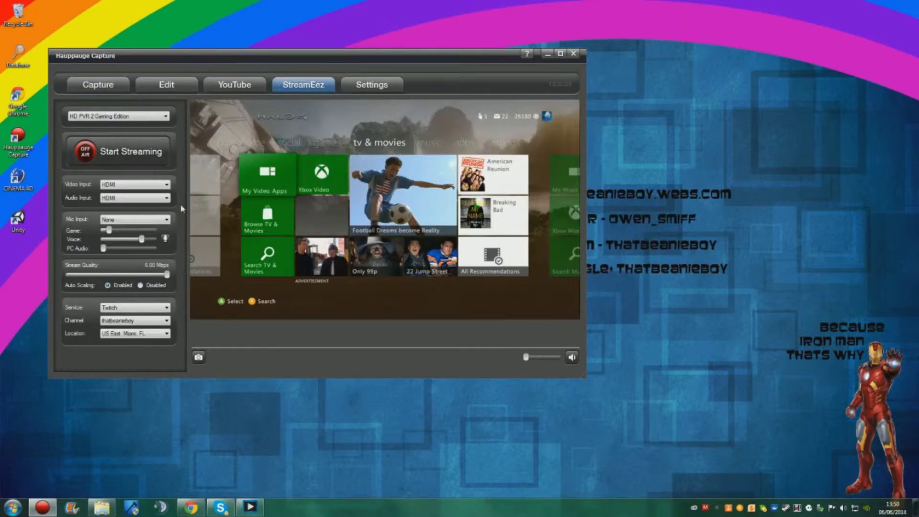
click(96, 85)
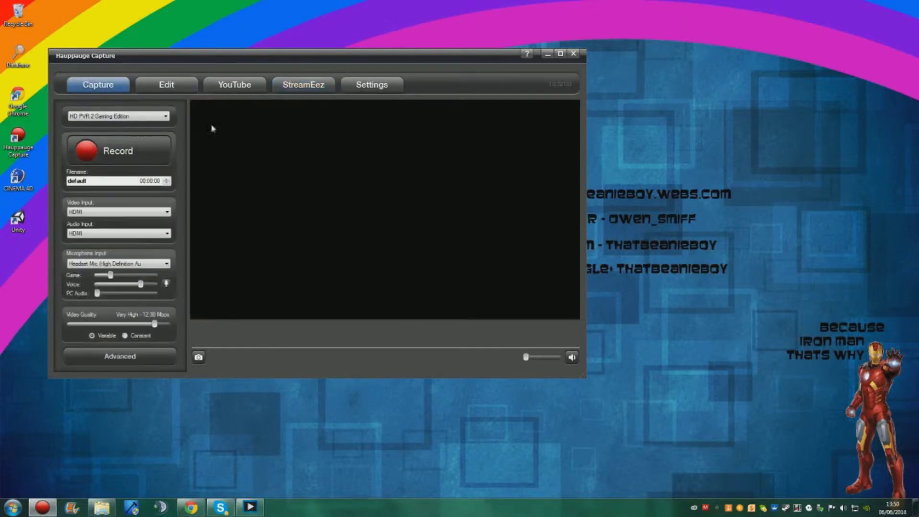
click(128, 119)
click(129, 124)
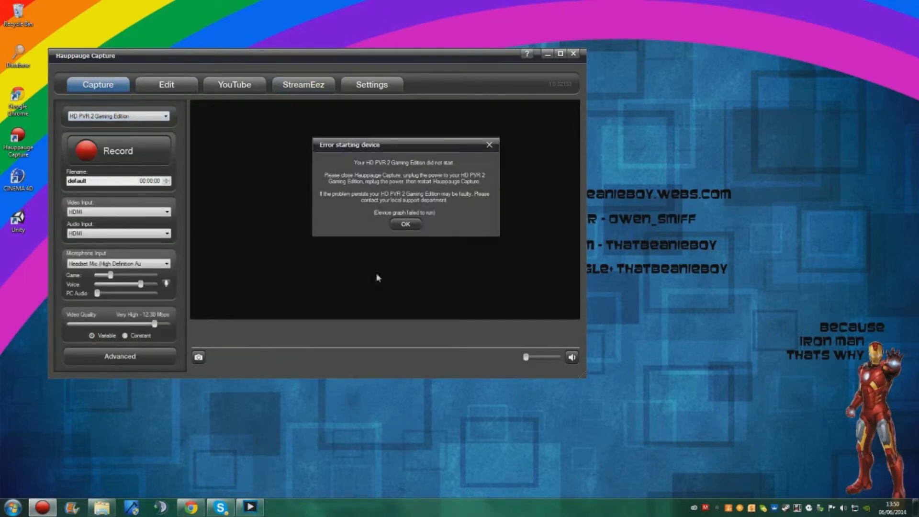
click(406, 224)
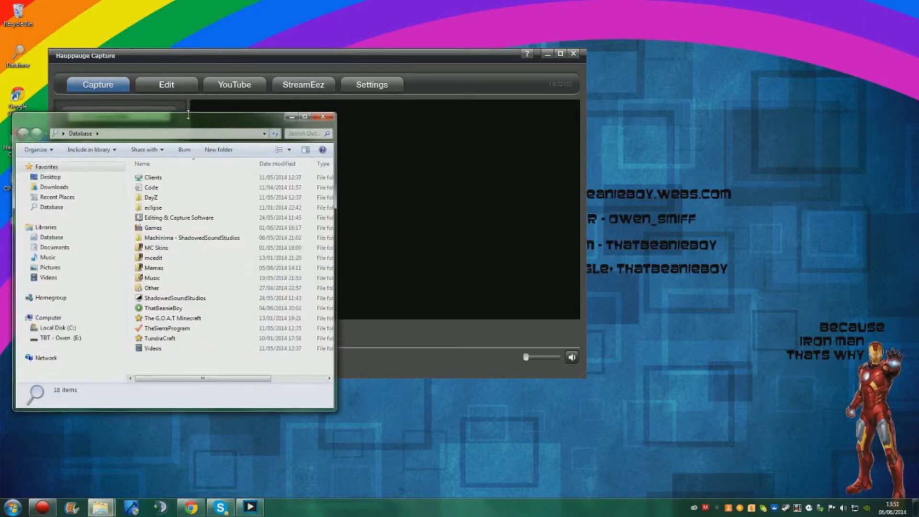
Step: Look through the programs in the Database library's Editing & Capture Software folder
drag(192, 123, 763, 84)
double_click(756, 178)
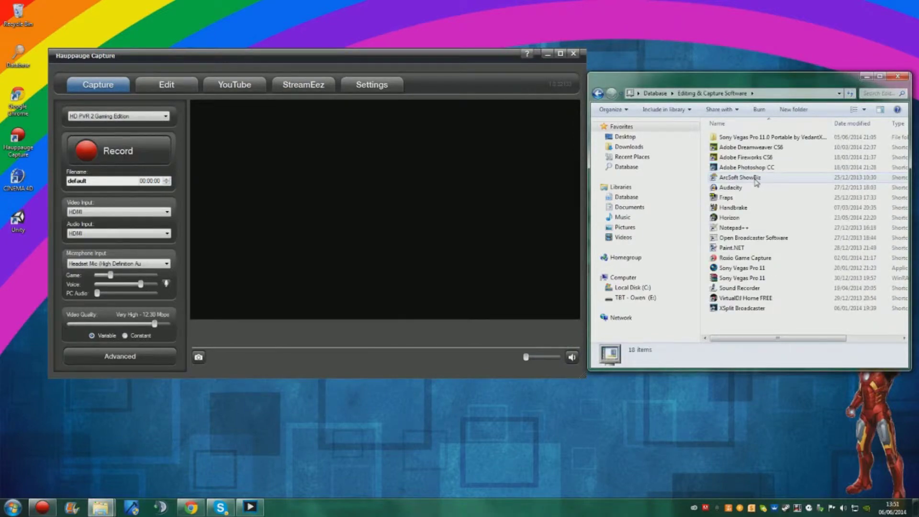
double_click(756, 180)
click(868, 77)
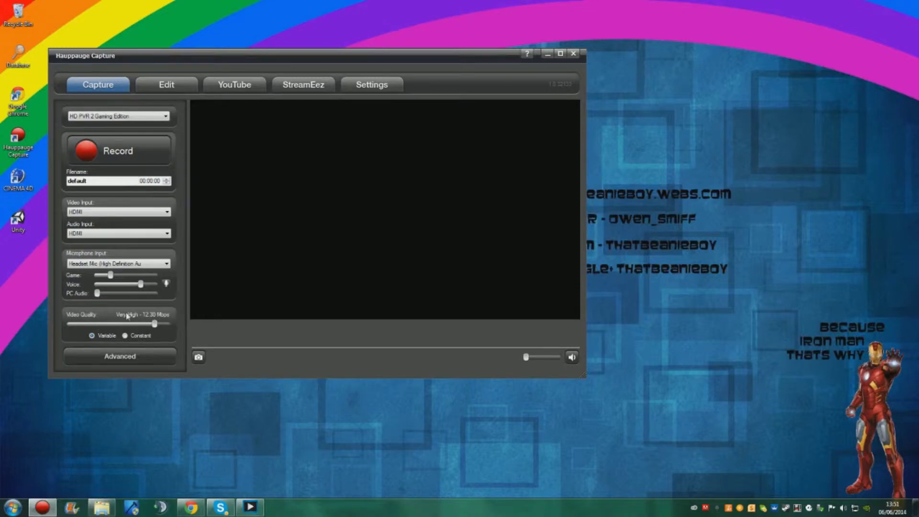
Step: Lower the capture video quality to 8.30 Mbps and choose HDMI as the video input
drag(156, 324, 128, 317)
click(80, 212)
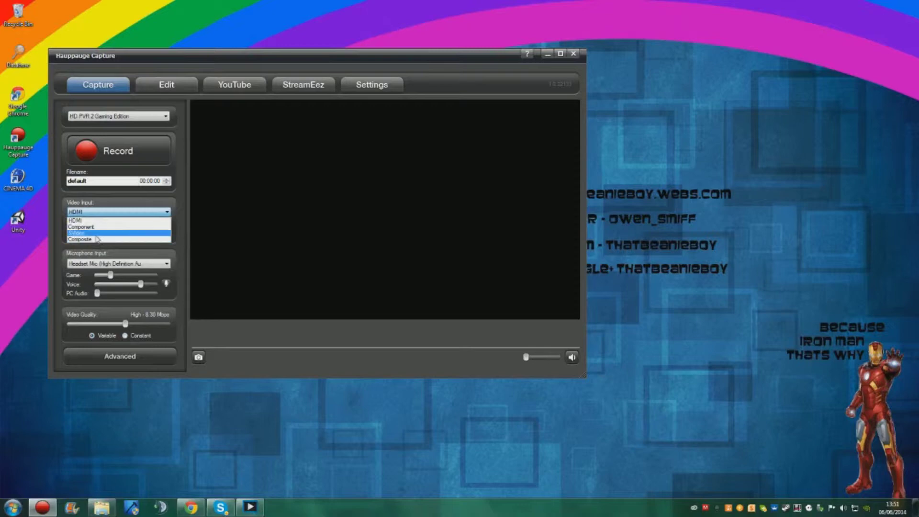
click(92, 221)
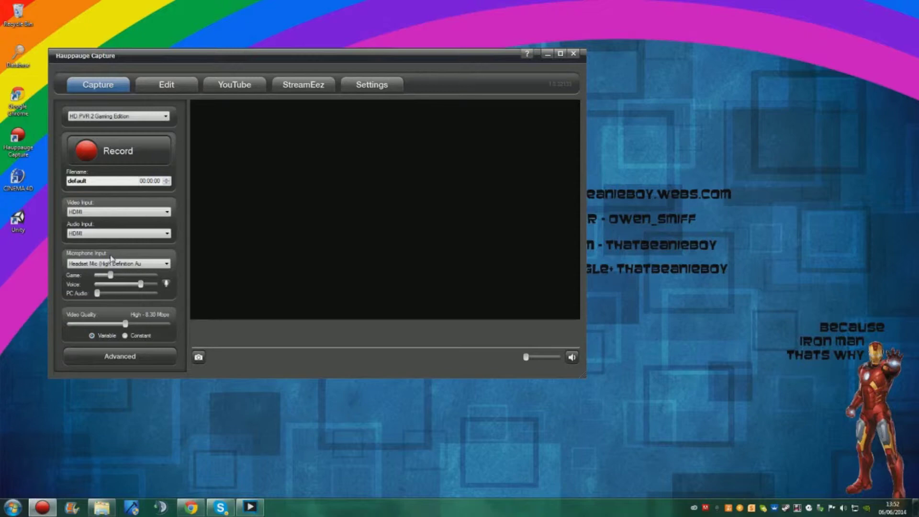
Step: Try the game volume at maximum before restoring its low level, and set the video quality to 9.00 Mbps
drag(111, 275, 161, 278)
drag(160, 277, 110, 276)
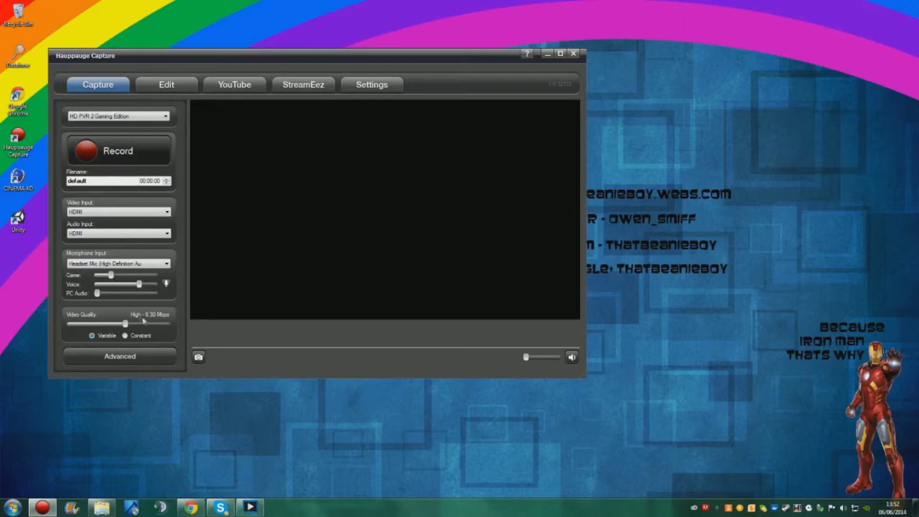
drag(126, 324, 132, 326)
Step: Preview and pause the newest recording in the editor, and select HDPVR2_20140605_2020.ts in the YouTube upload list
click(165, 86)
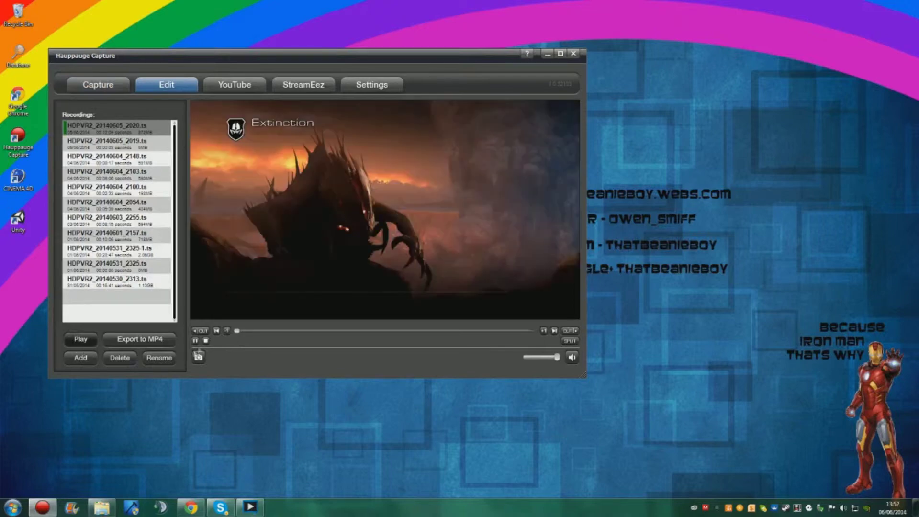
click(195, 343)
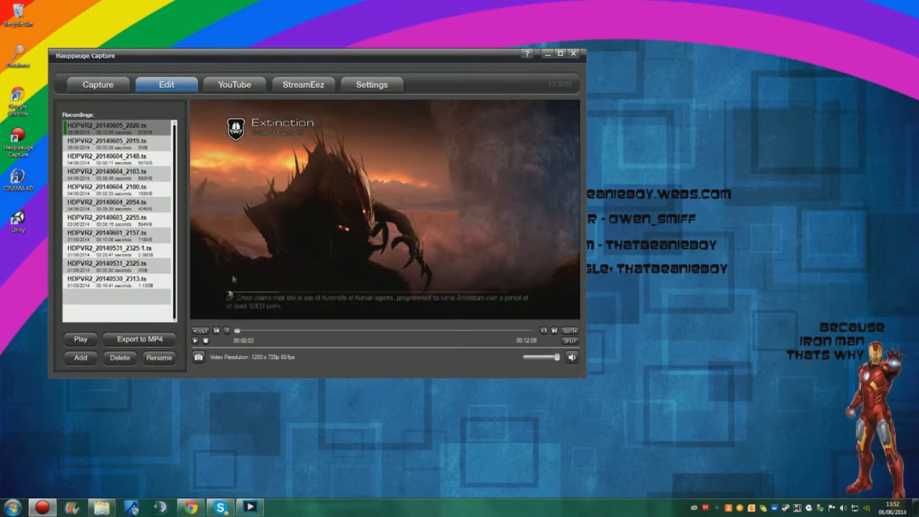
click(249, 91)
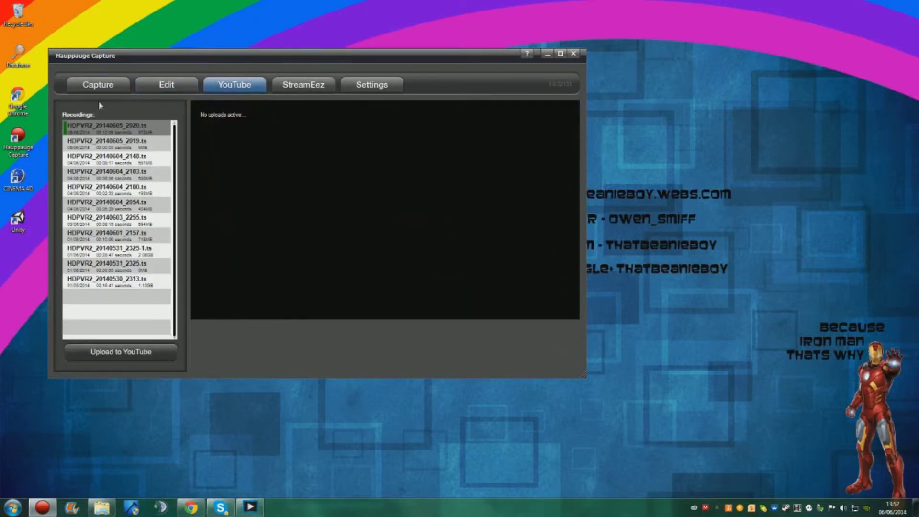
click(99, 86)
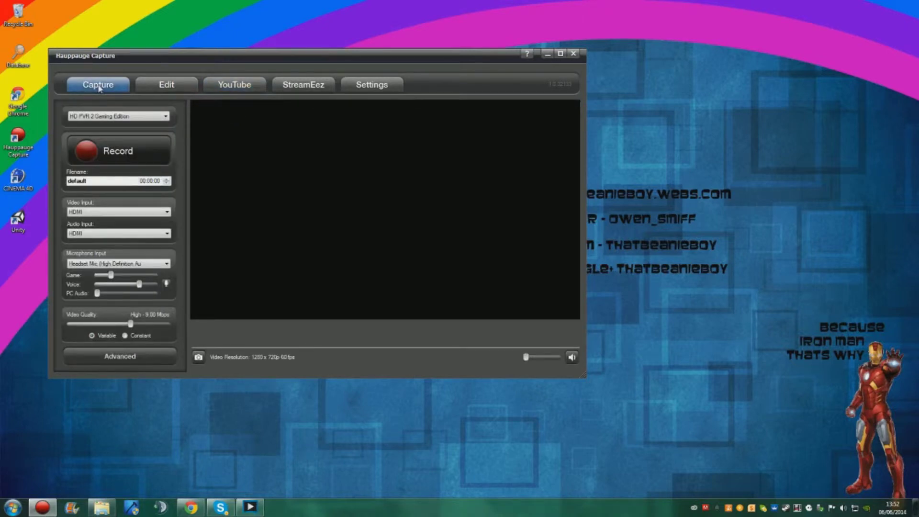
click(249, 91)
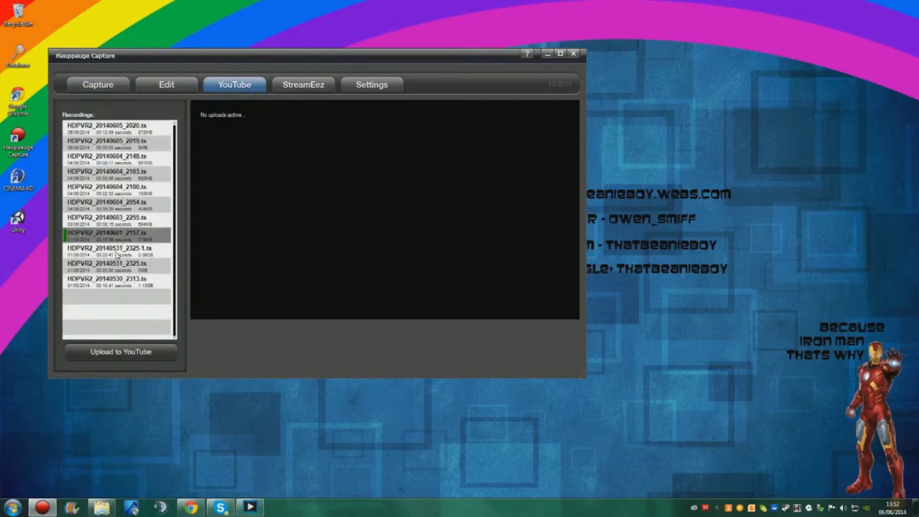
click(126, 149)
click(131, 127)
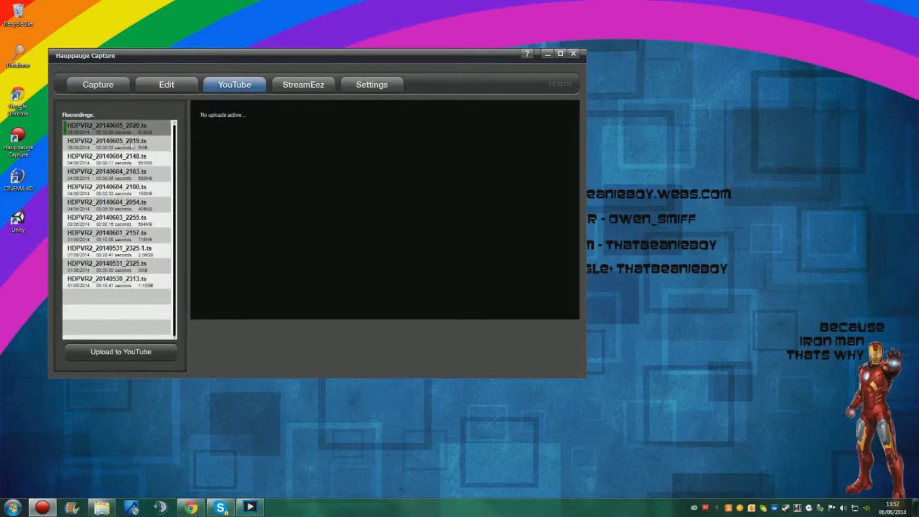
Step: Show the StreamEez streaming settings and check the Editing & Capture Software folder for a streaming program
click(306, 89)
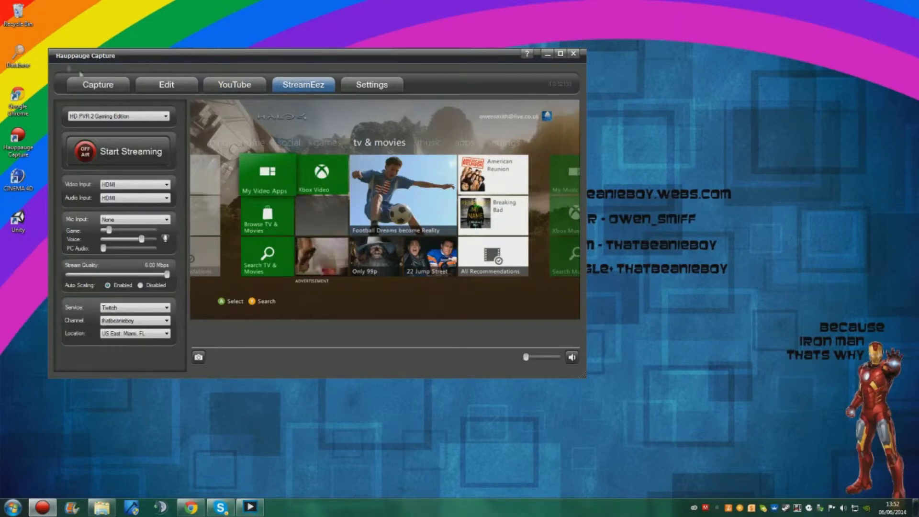
double_click(18, 55)
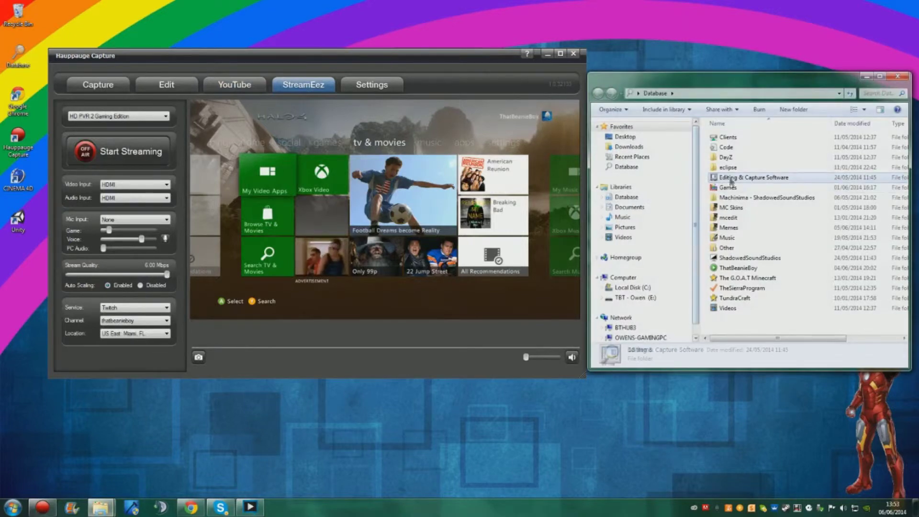
double_click(750, 178)
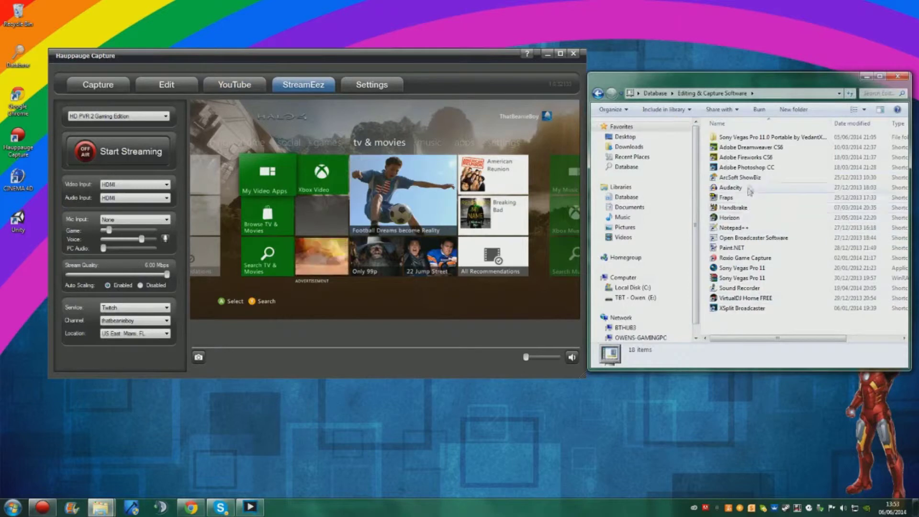
drag(745, 324, 735, 174)
click(101, 506)
Step: Search the computer's programs and files for "stream", then dismiss the search
key(super)
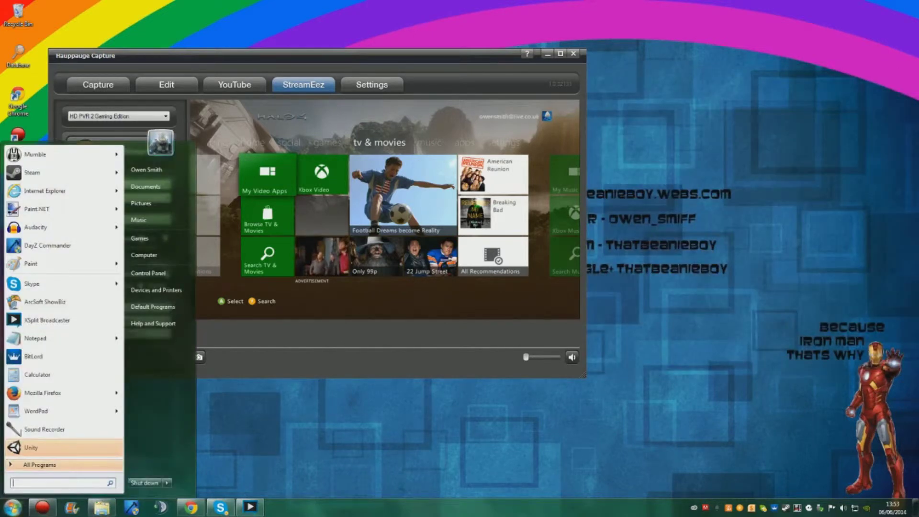
text(stream)
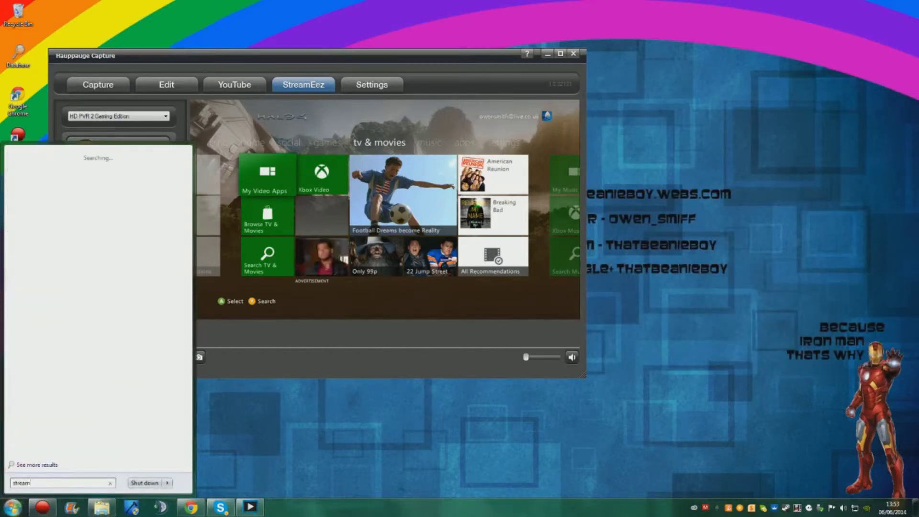
click(206, 426)
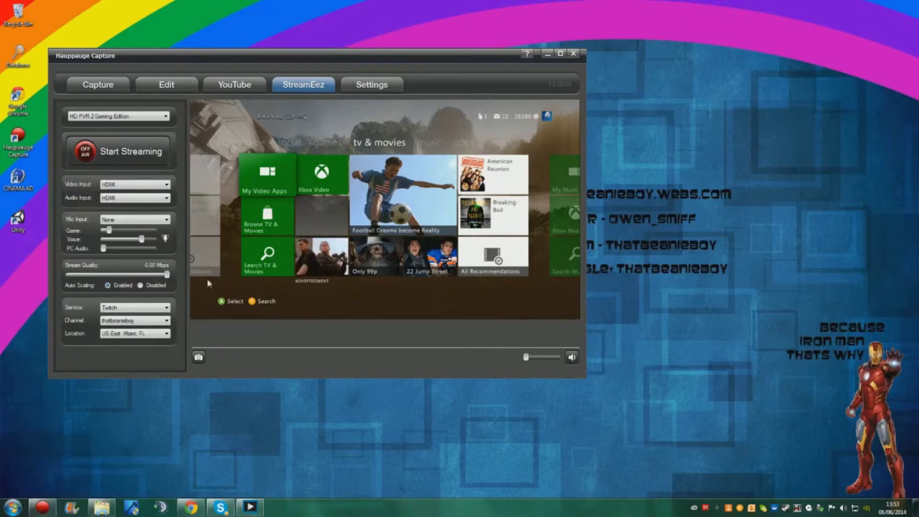
Step: Choose HD PVR 2 Gaming Edition as the streaming device, with HDMI for both video and audio input
click(102, 117)
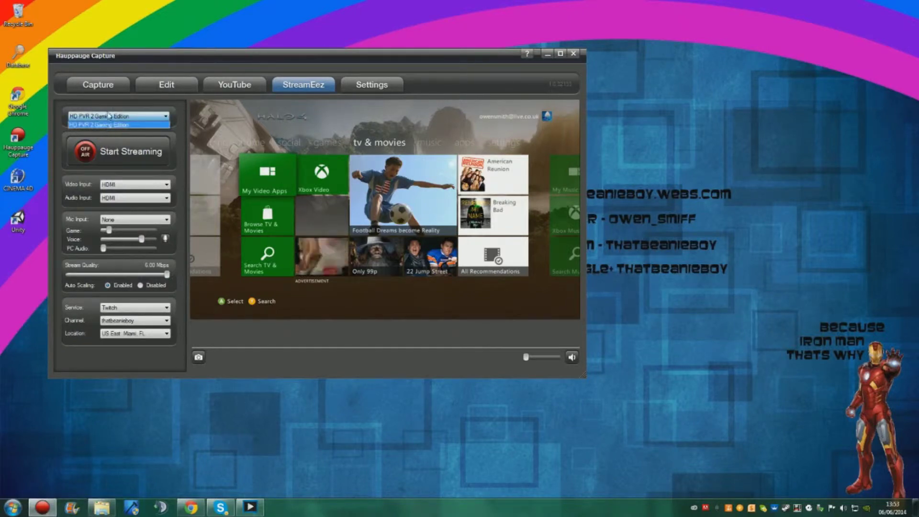
click(99, 125)
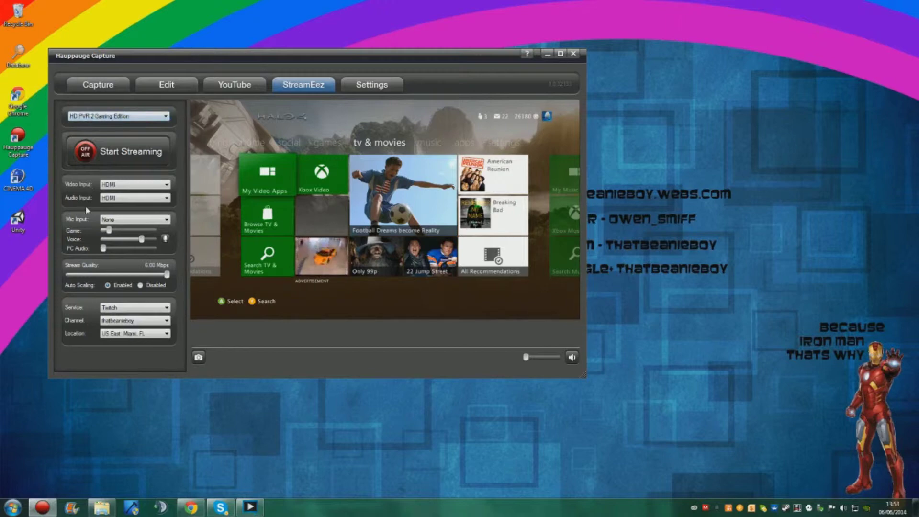
click(109, 185)
click(110, 193)
click(111, 198)
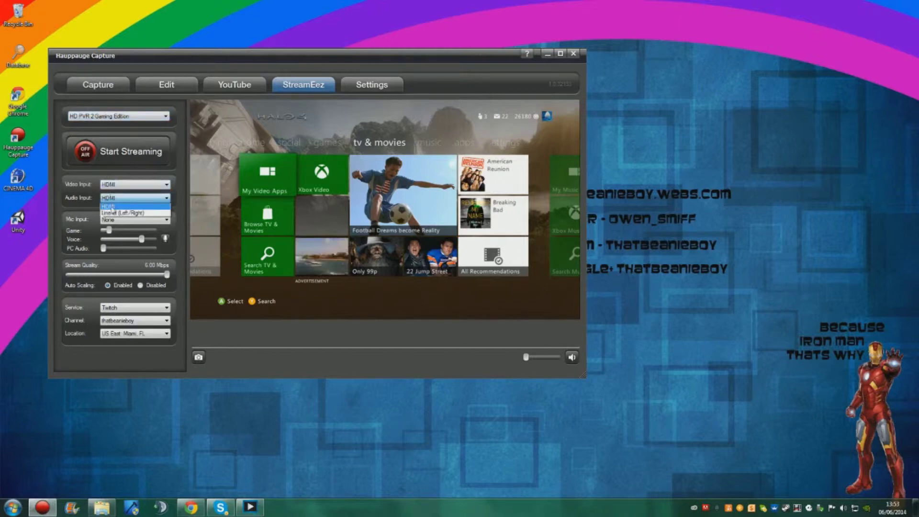
click(112, 206)
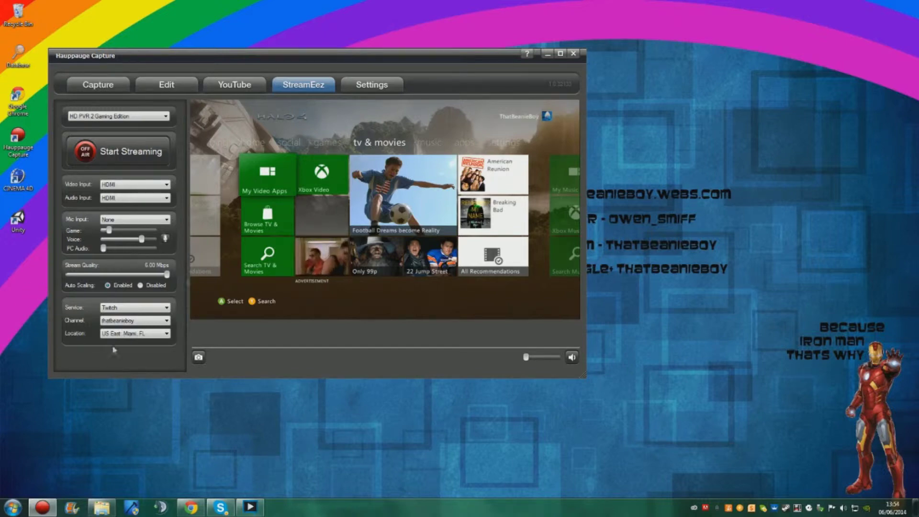
Step: Try a lower stream quality before restoring 6.00 Mbps, and set the streaming server location to EU: London, UK
click(166, 276)
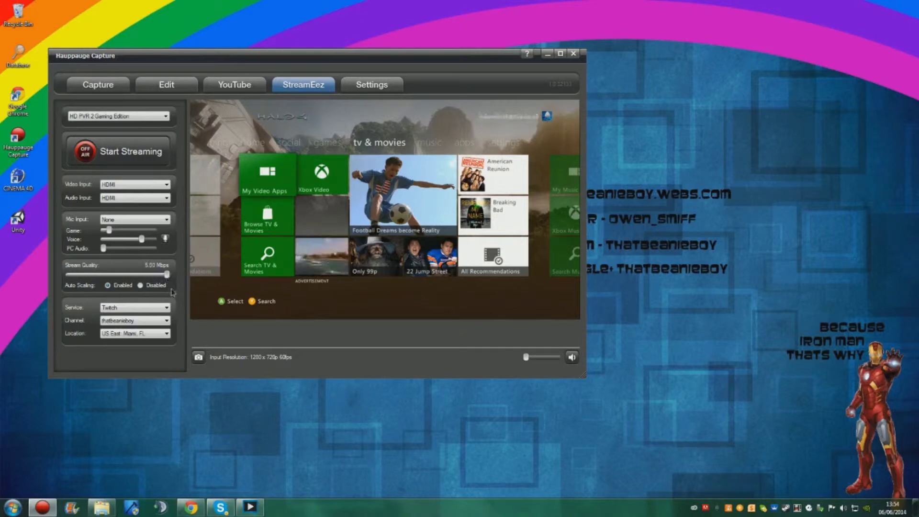
drag(165, 275, 68, 275)
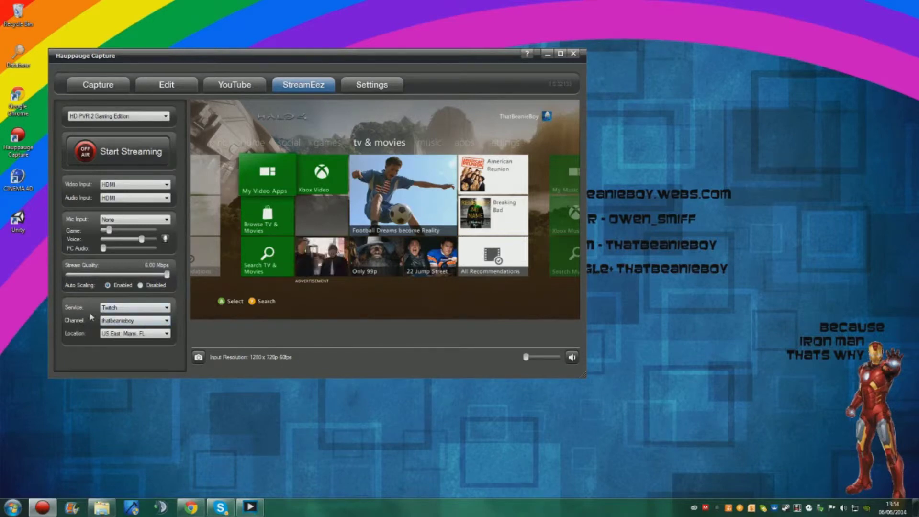
click(122, 333)
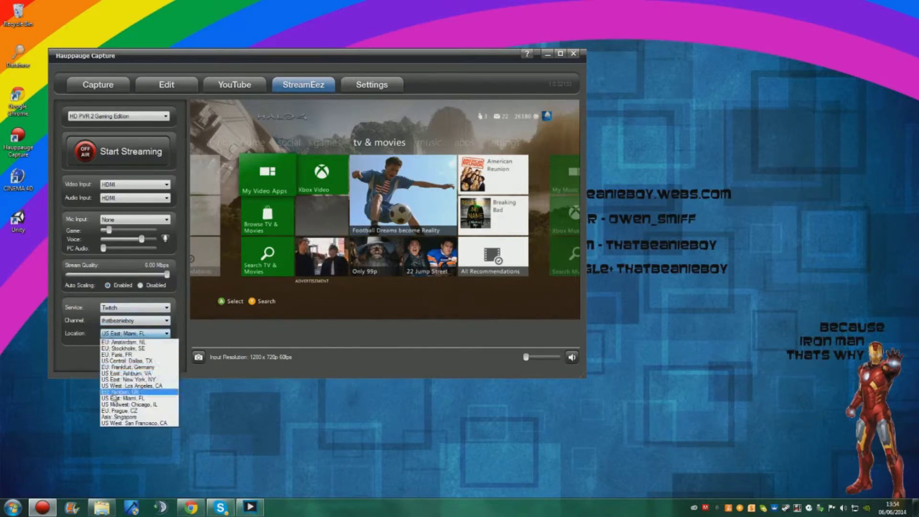
click(115, 392)
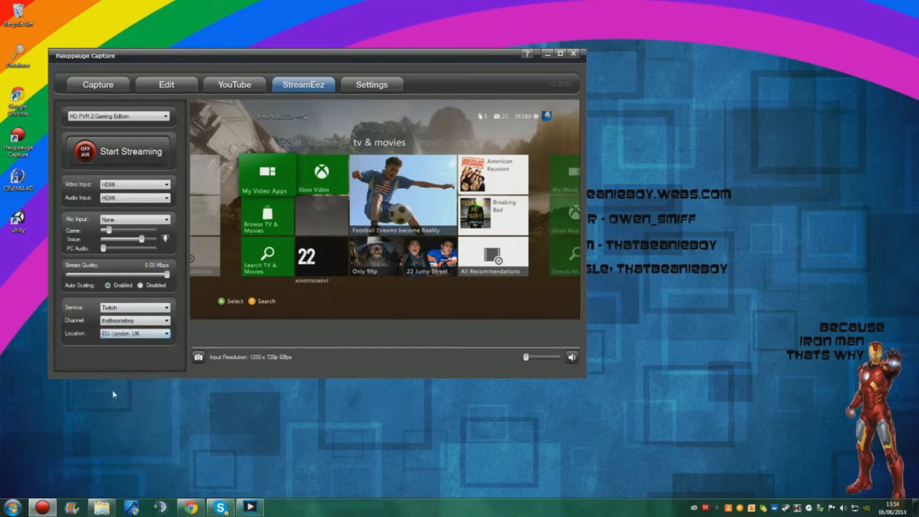
Step: Configure the stream for the Twitch service with the account's own channel and the EU: London, UK location
click(121, 308)
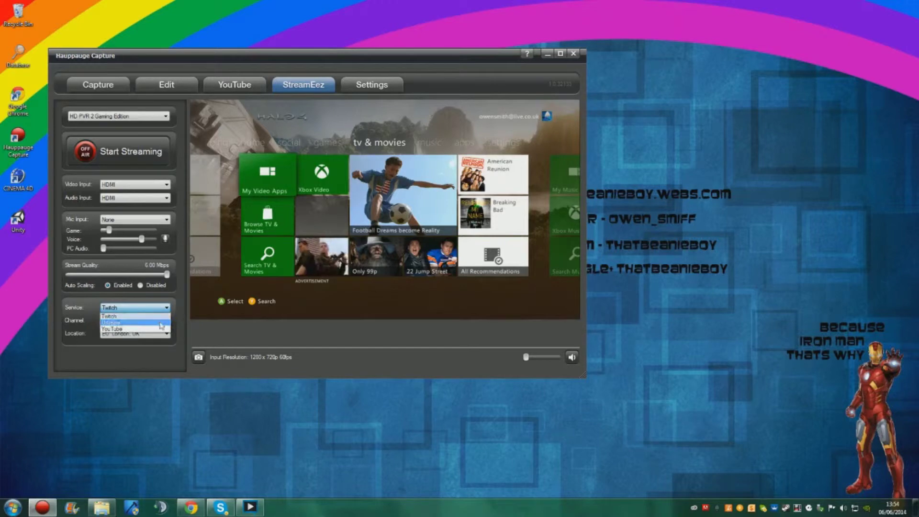
click(143, 317)
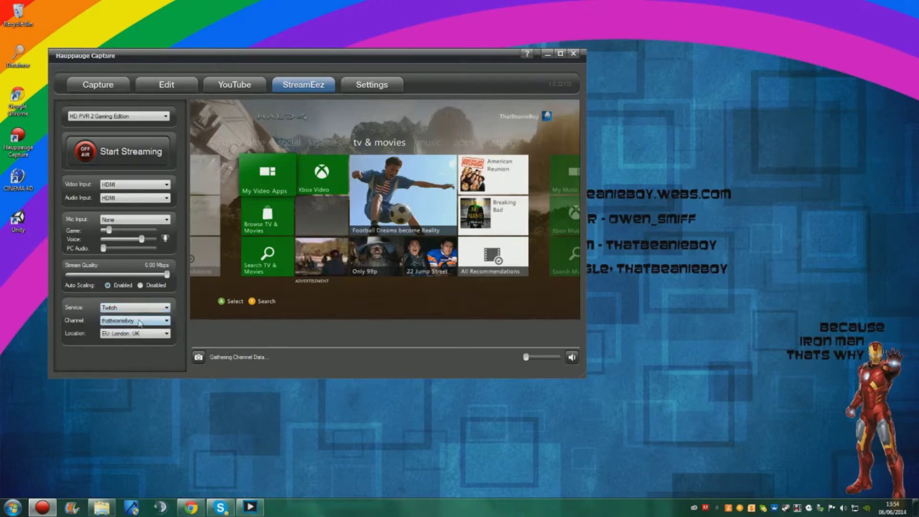
click(108, 323)
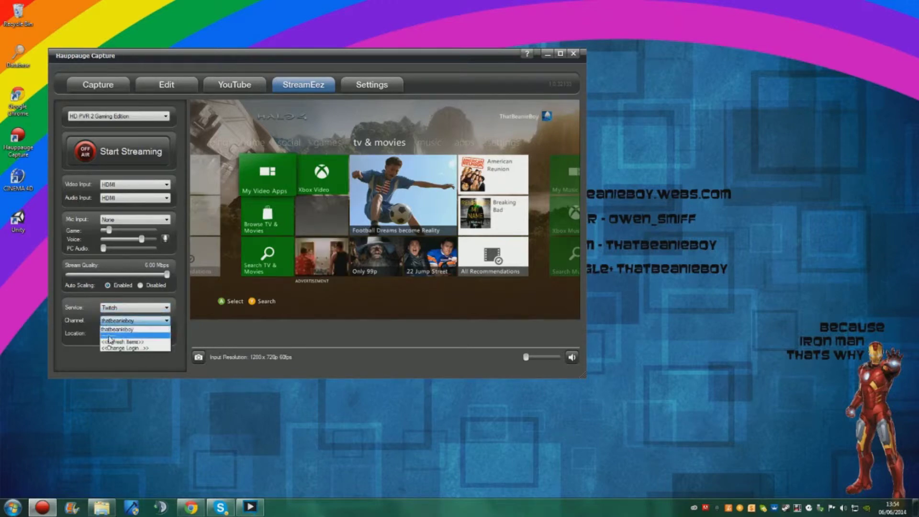
click(120, 330)
click(122, 322)
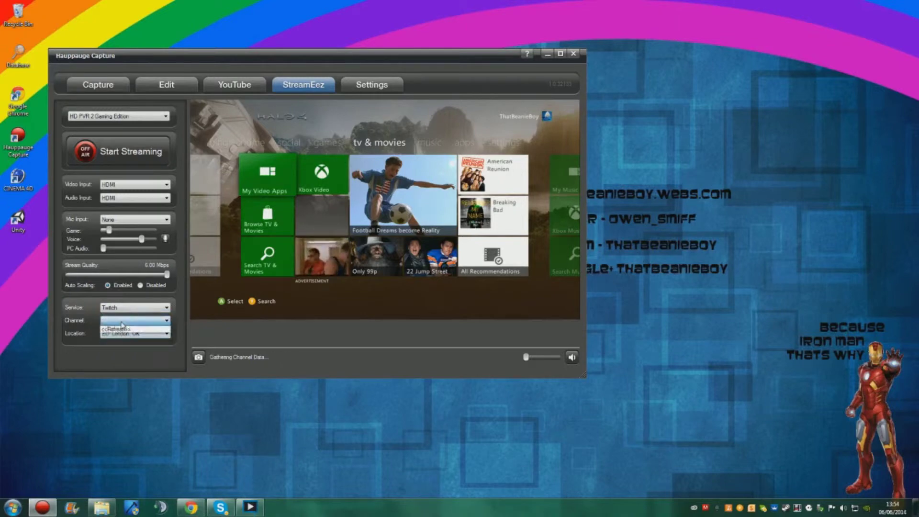
click(126, 333)
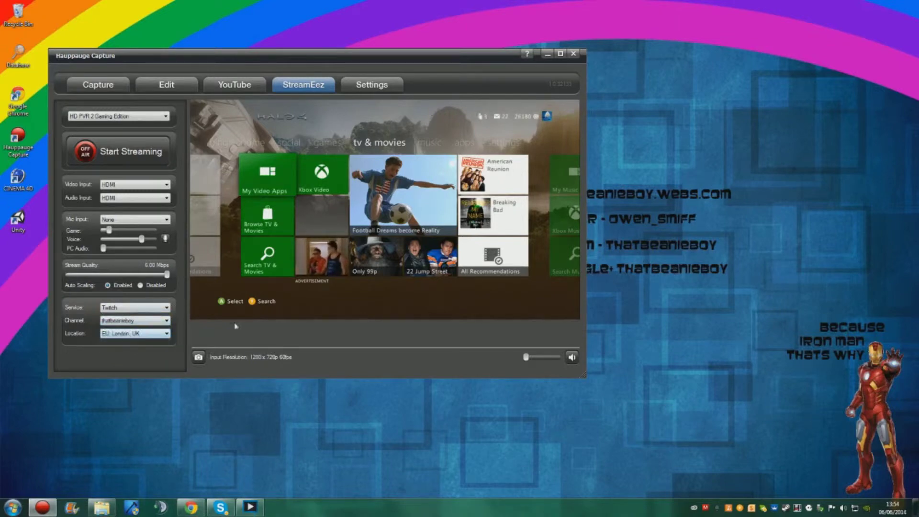
click(140, 333)
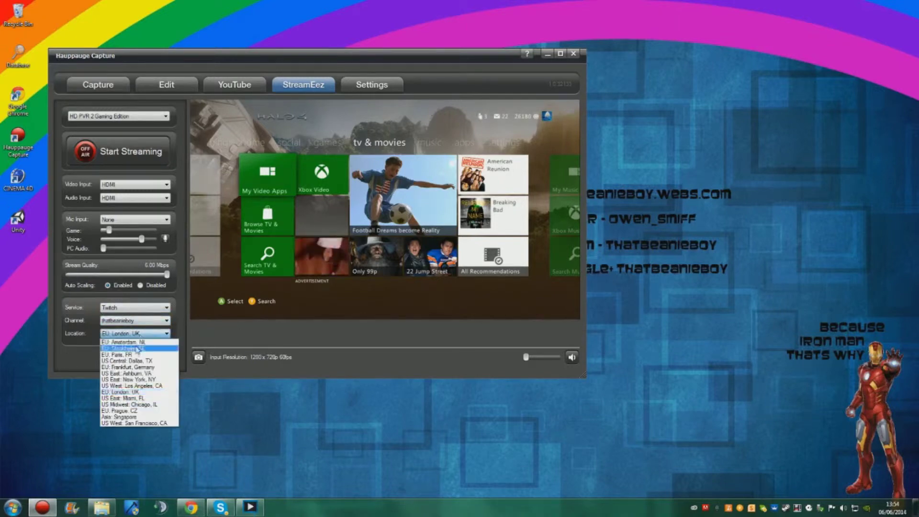
click(132, 393)
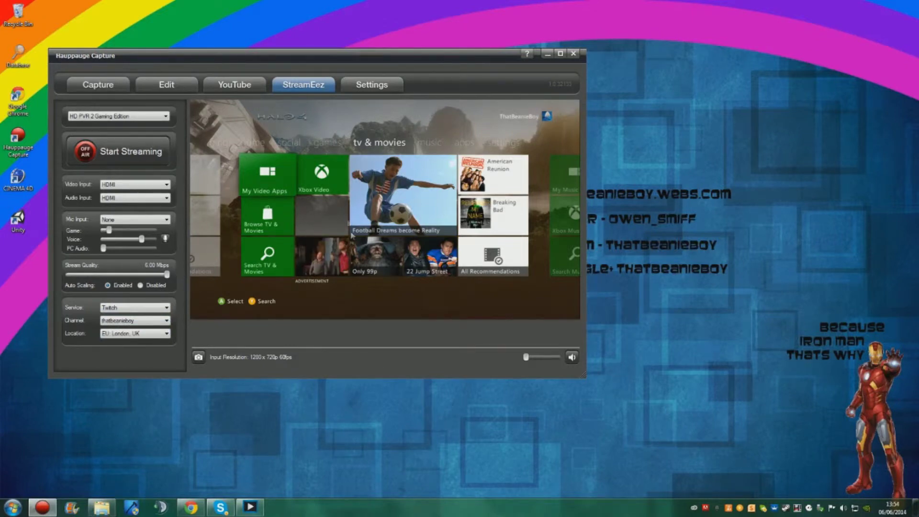
Step: In the settings preview, move the personal logo to about location 348, 336 and enlarge it past the frame, continuing past any exception
click(366, 85)
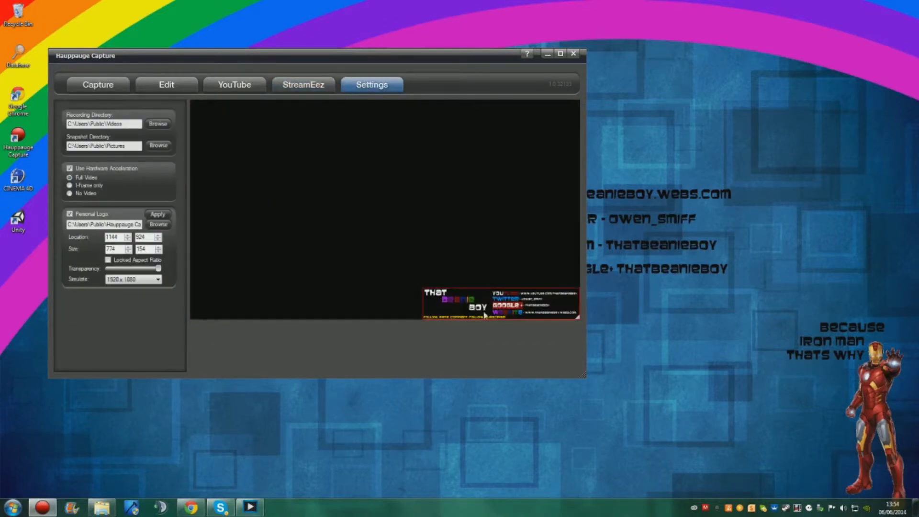
drag(479, 309, 317, 188)
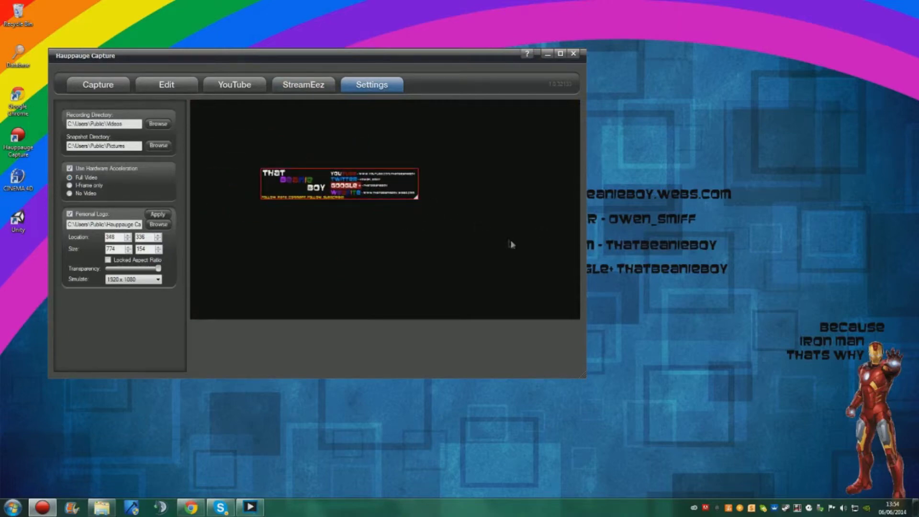
drag(417, 197, 918, 283)
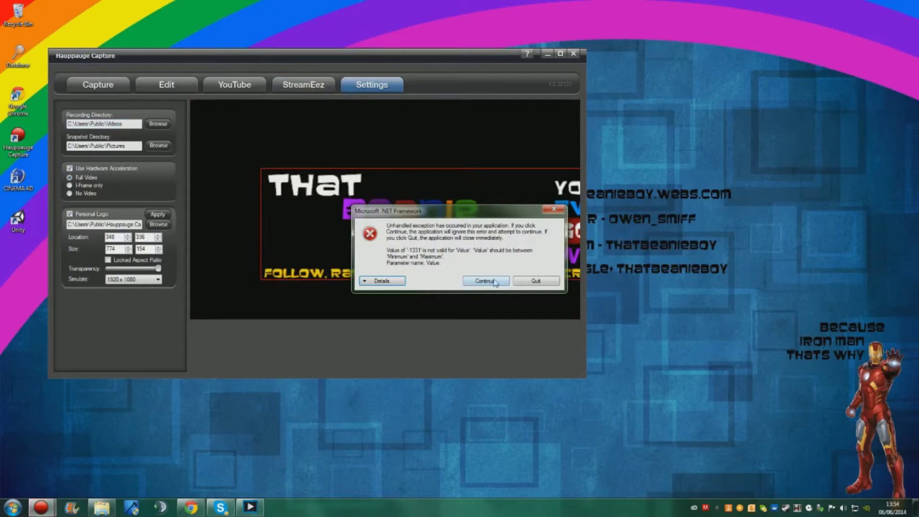
click(494, 282)
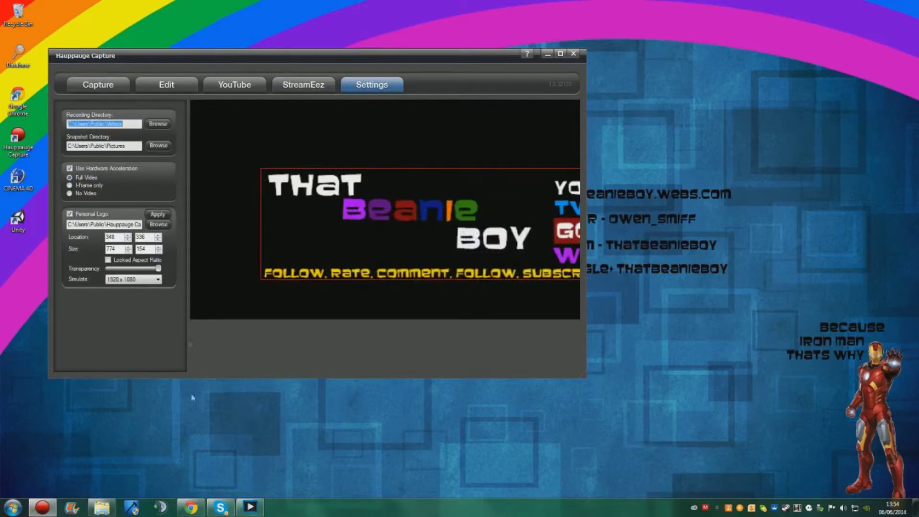
Step: Try to reposition the enlarged personal logo in the settings preview
drag(323, 269, 232, 215)
drag(400, 218, 203, 186)
click(293, 250)
Step: Try to close the unresponsive Hauppauge Capture program
right_click(42, 507)
click(42, 485)
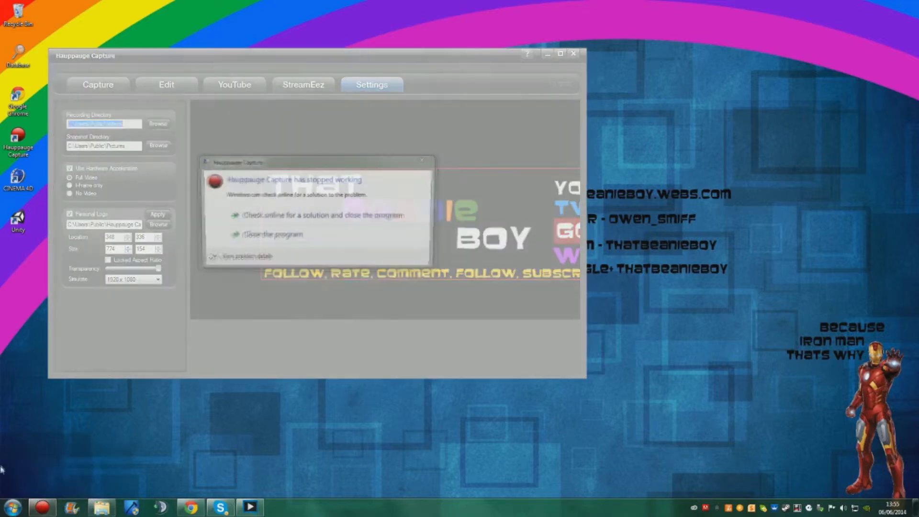
click(272, 240)
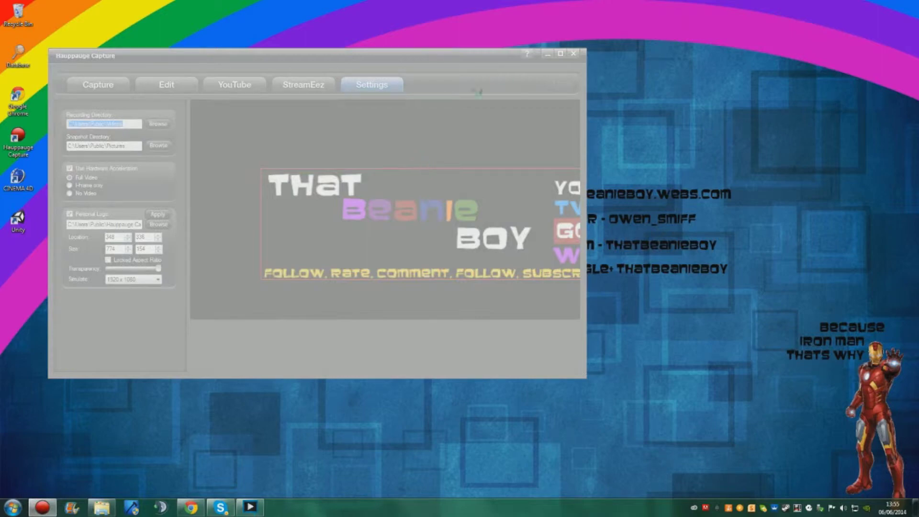
click(916, 508)
click(249, 511)
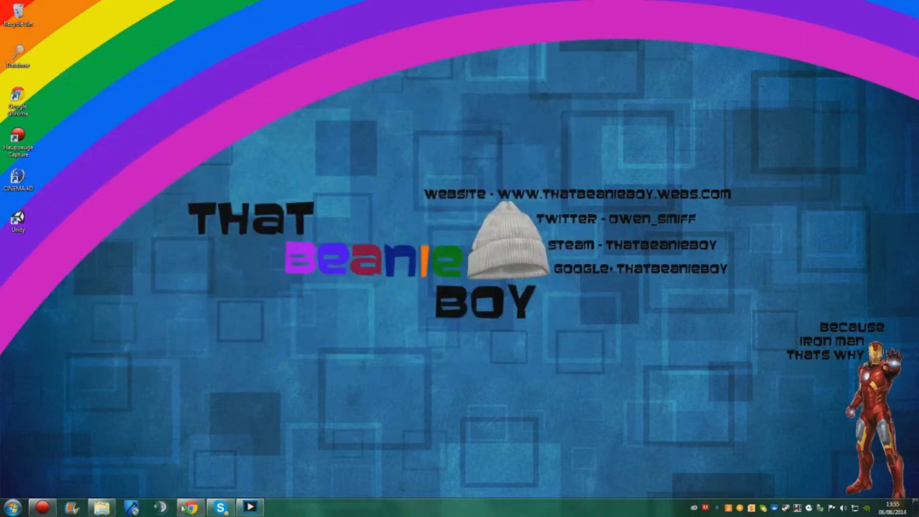
click(191, 508)
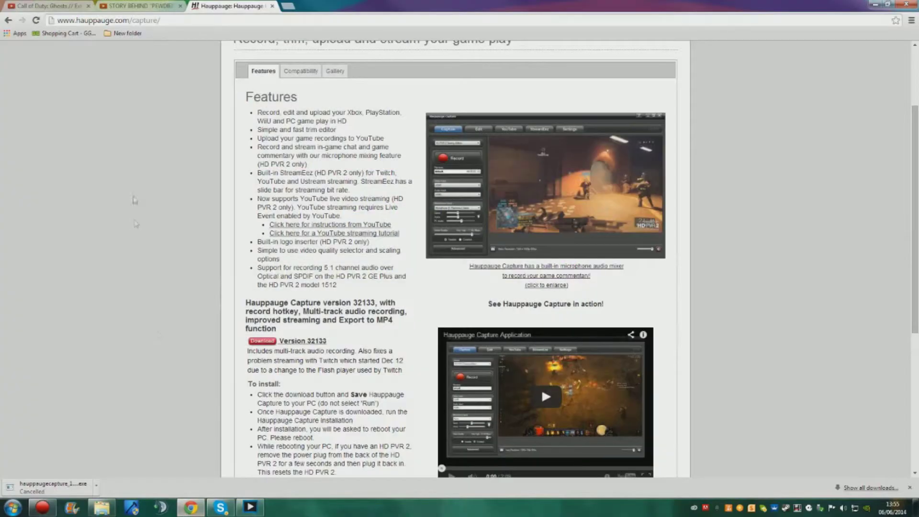
click(8, 21)
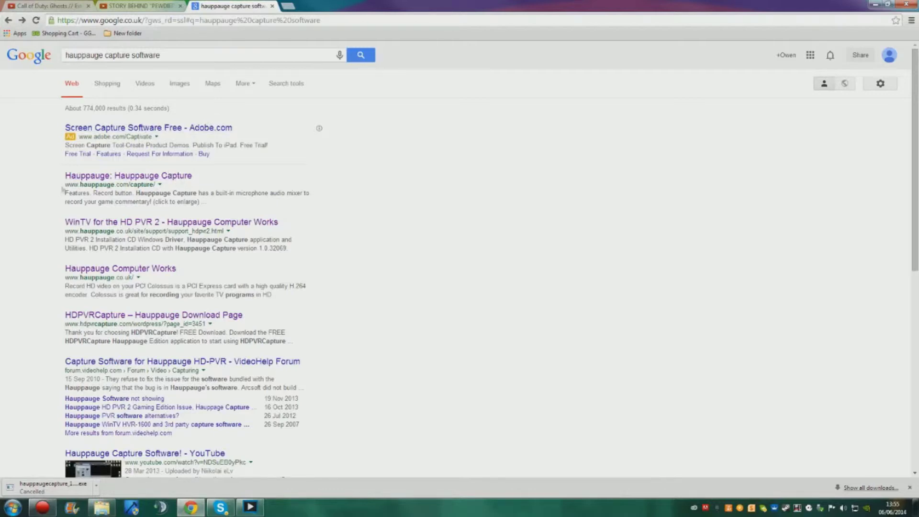
drag(65, 185, 152, 185)
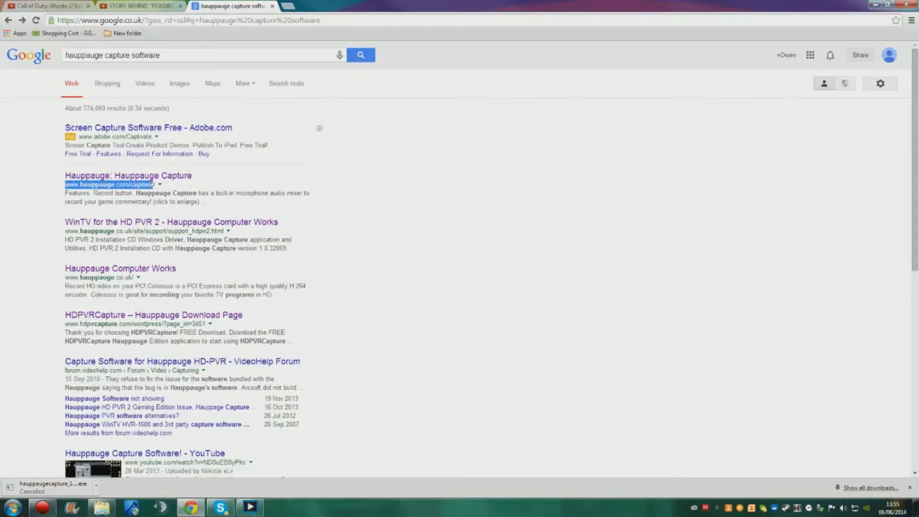
click(189, 188)
click(171, 177)
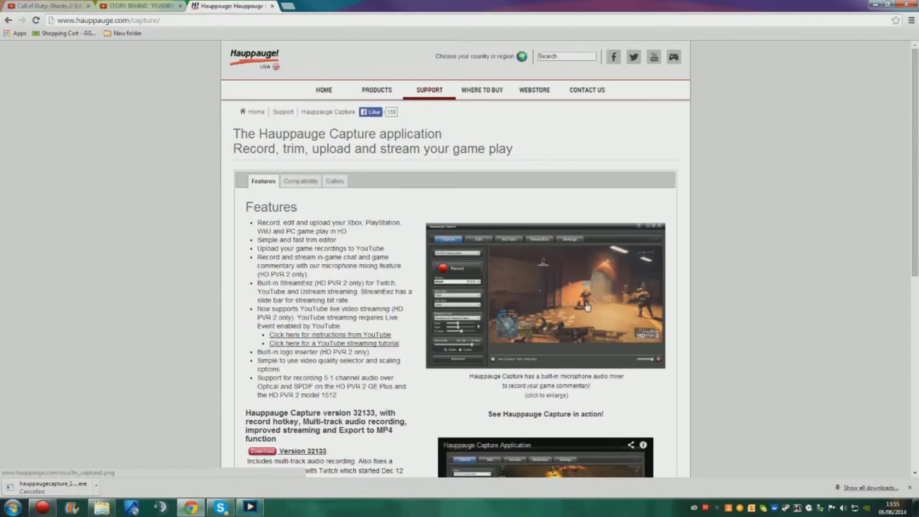
Step: Examine the Compatibility information for Hauppauge Capture, highlighting the supported HD PVR 2 models, original HD PVR, Colossus and multiple-program notes
click(297, 182)
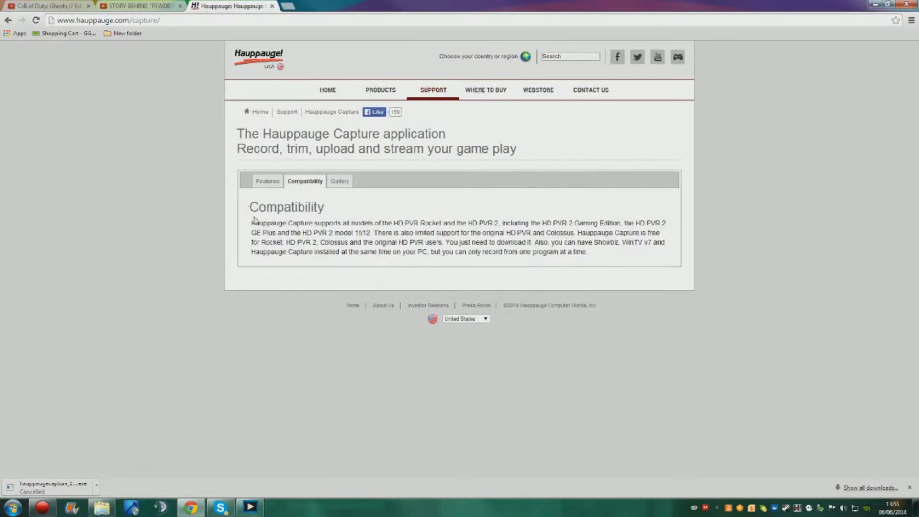
drag(251, 223, 365, 232)
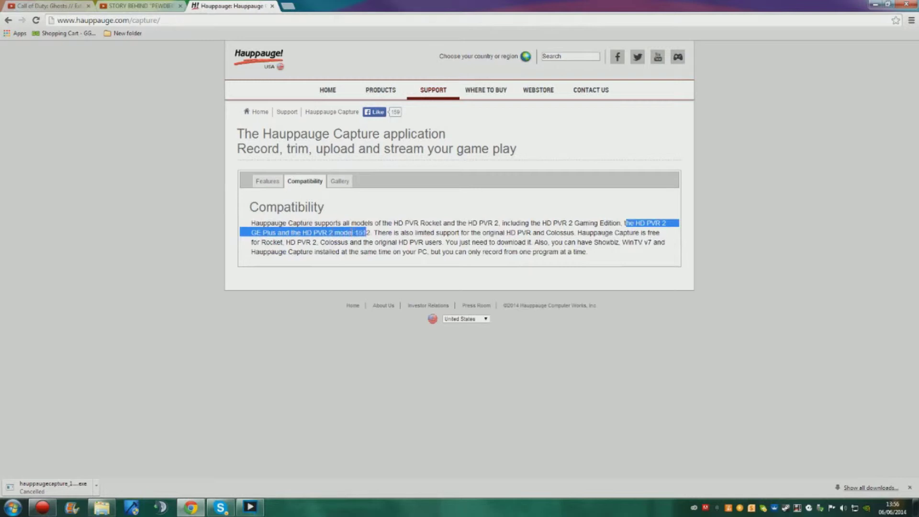
click(404, 241)
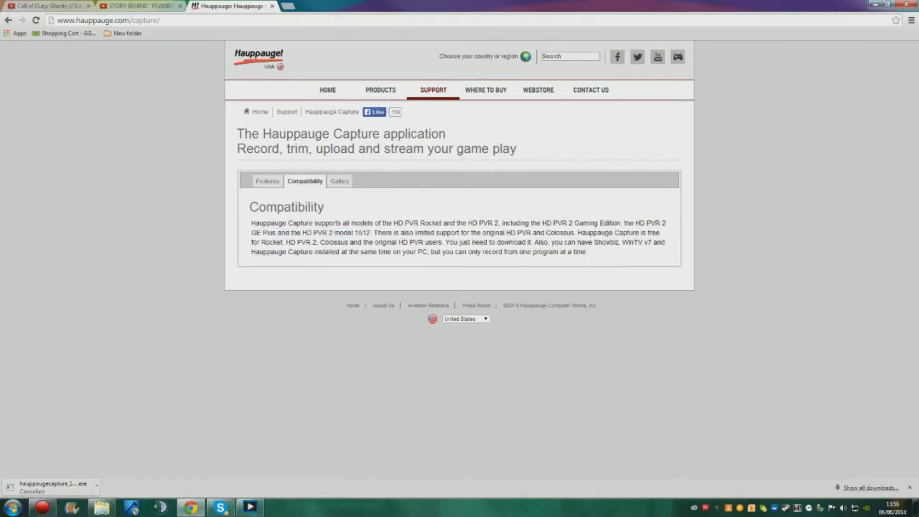
drag(507, 233, 536, 232)
click(526, 227)
drag(555, 233, 577, 233)
click(578, 236)
drag(403, 242, 423, 243)
click(424, 243)
drag(522, 233, 469, 242)
click(469, 243)
drag(593, 243, 556, 252)
click(555, 253)
Step: Dismiss the browser's download bar and try to close the frozen Hauppauge Capture window, bringing up Task Manager
click(43, 509)
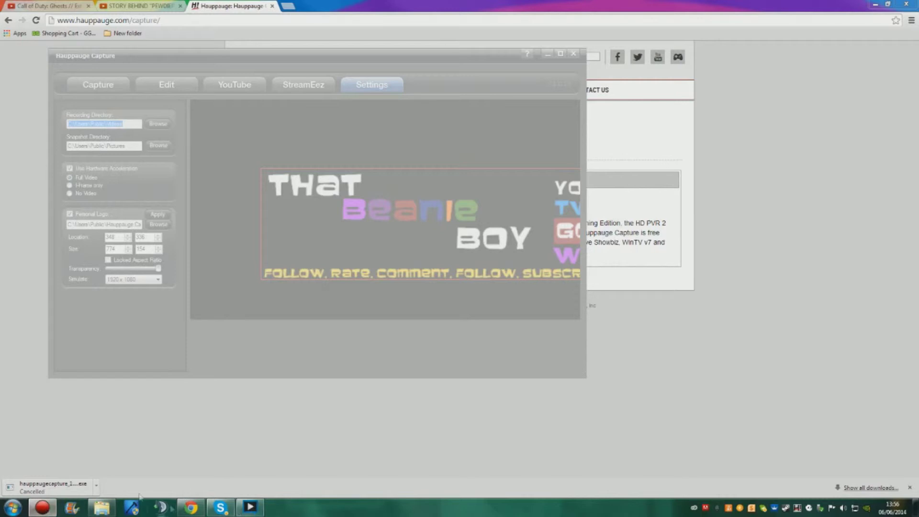
click(910, 488)
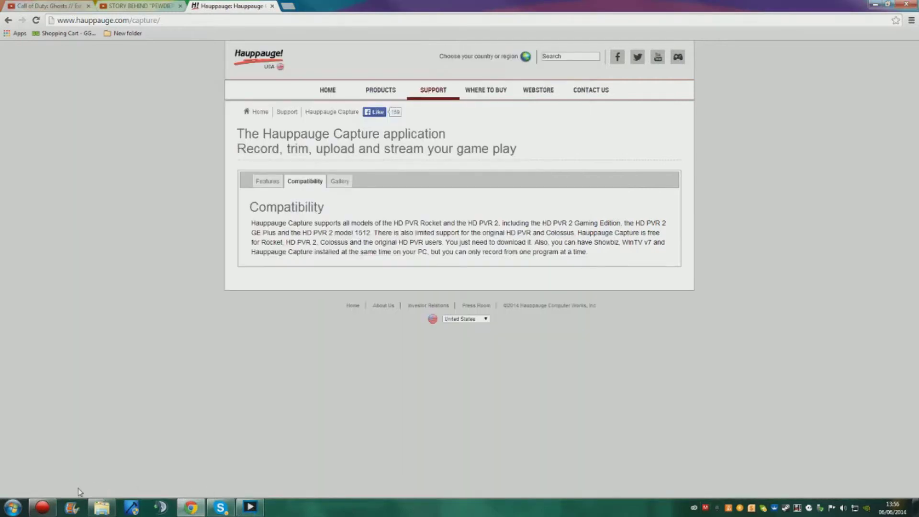
key(ctrl+shift+Escape)
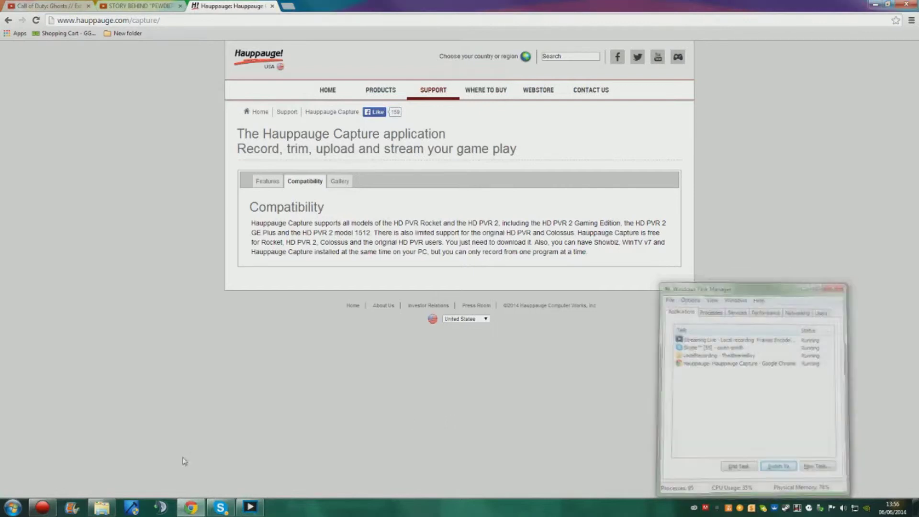
right_click(47, 509)
click(59, 476)
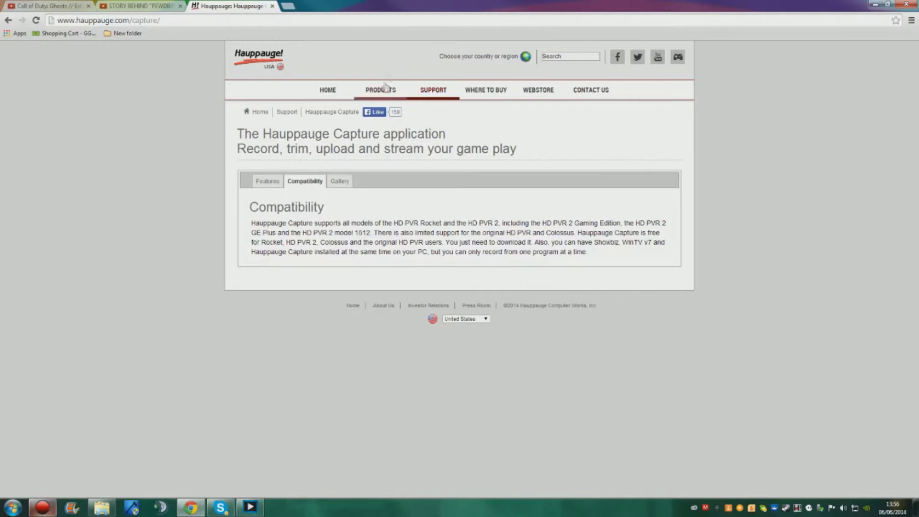
Step: Review the Features section for Hauppauge Capture version 32133, highlighting "Export to MP4" and parts of the installation instructions
click(269, 185)
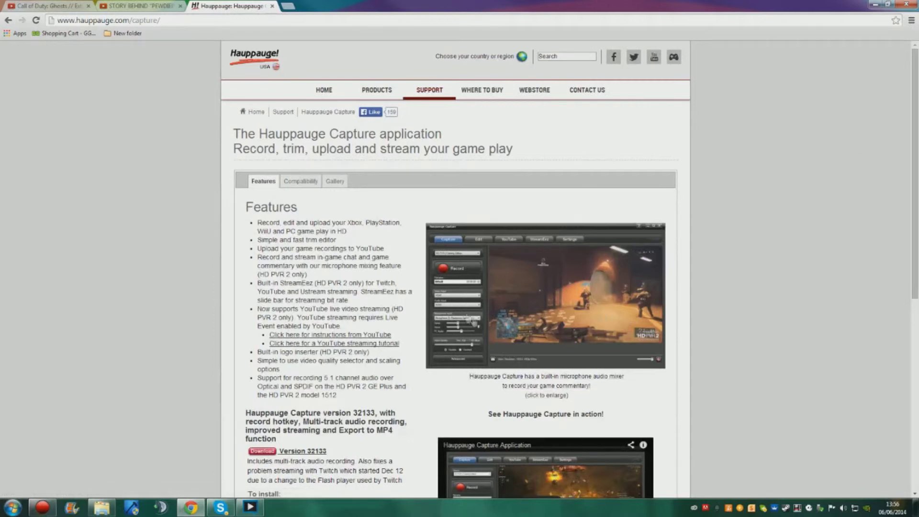
scroll(332, 279, down, 6)
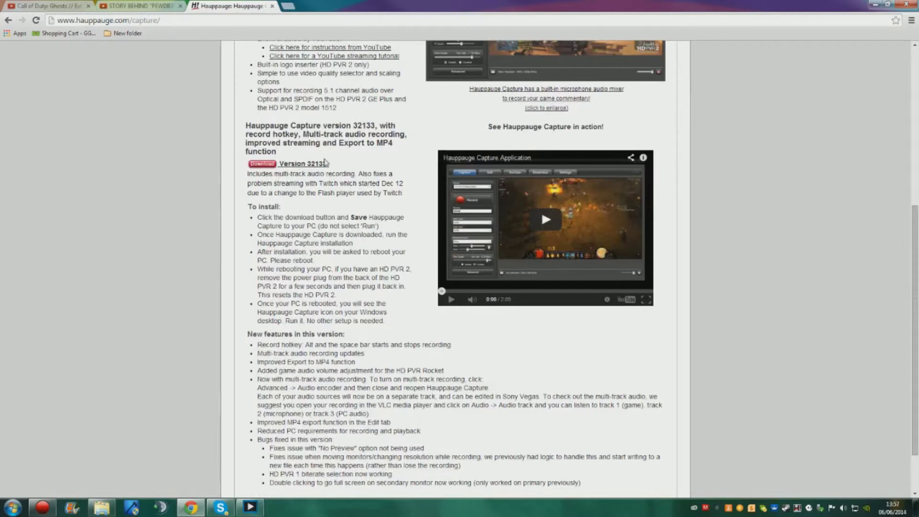
drag(339, 143, 393, 143)
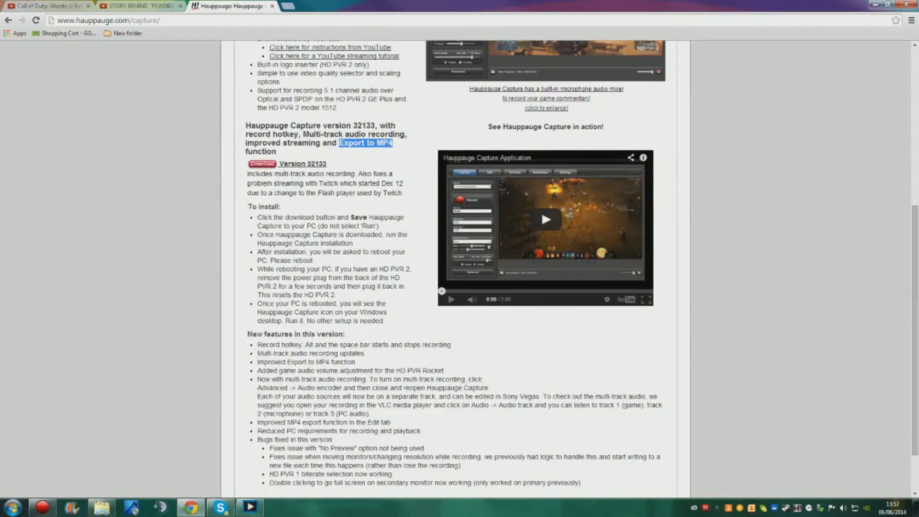
click(392, 143)
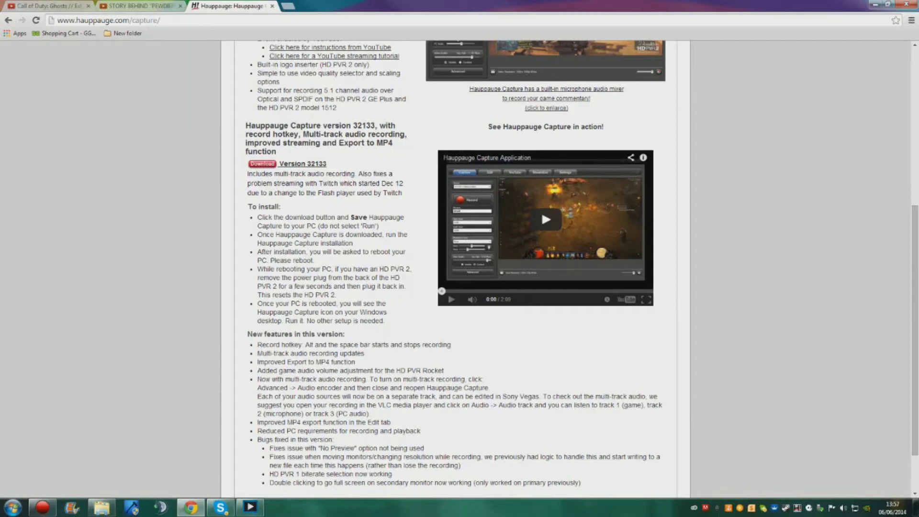
drag(271, 304, 336, 295)
click(336, 295)
drag(294, 321, 387, 312)
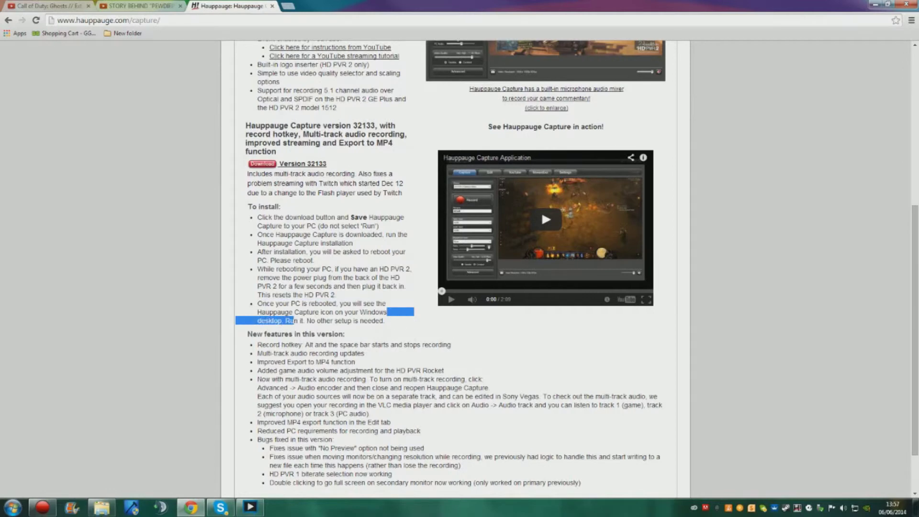
click(388, 312)
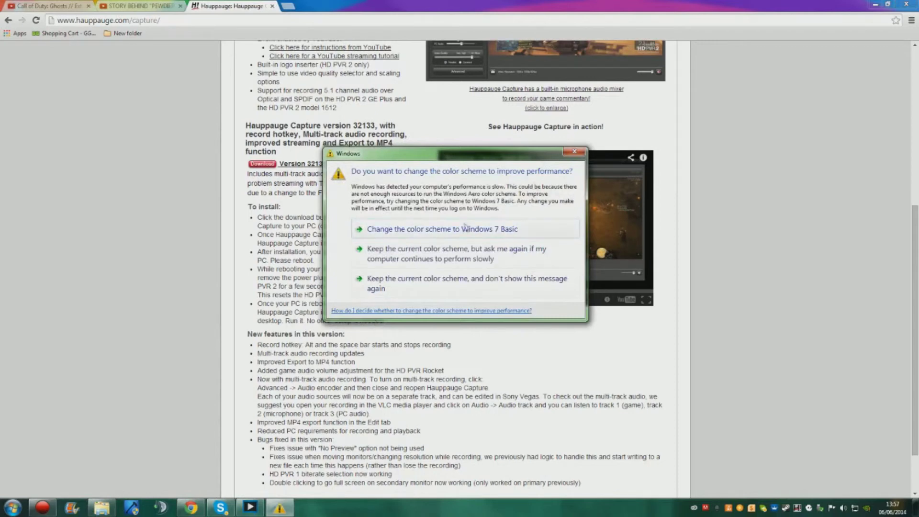
Step: Dismiss the Windows color scheme prompt and try again to close the Hauppauge Capture window
click(574, 152)
right_click(42, 508)
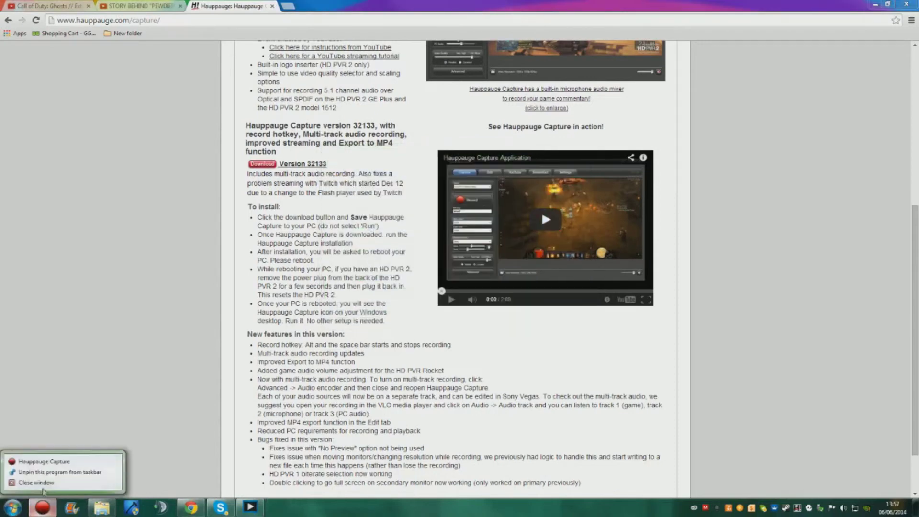
click(46, 482)
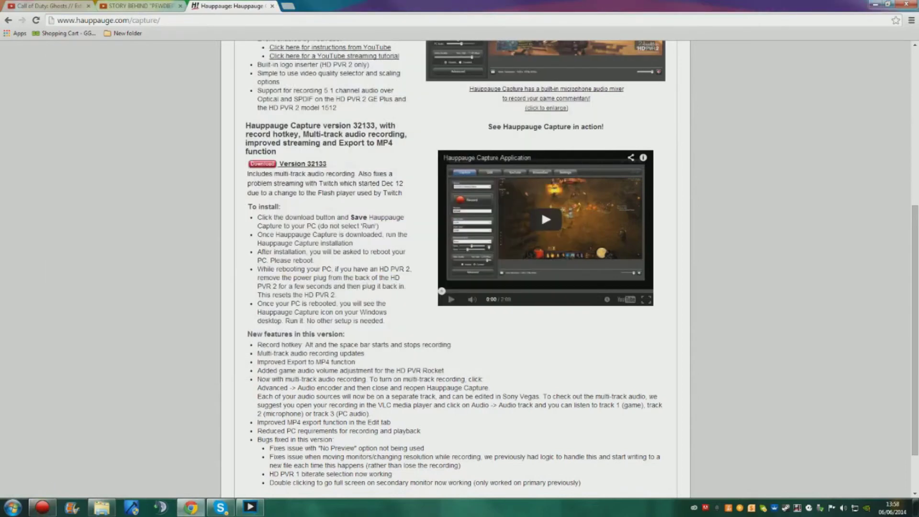
Step: Read the final installation instructions, highlighting the text on resetting the HD PVR 2 and running the program after the reboot
double_click(344, 321)
click(345, 320)
drag(262, 304, 317, 286)
click(316, 286)
drag(314, 286, 371, 313)
click(340, 350)
click(351, 323)
Step: Check the frozen Hauppauge Capture window, return to the Hauppauge web page and switch to the screen-recording program
click(38, 505)
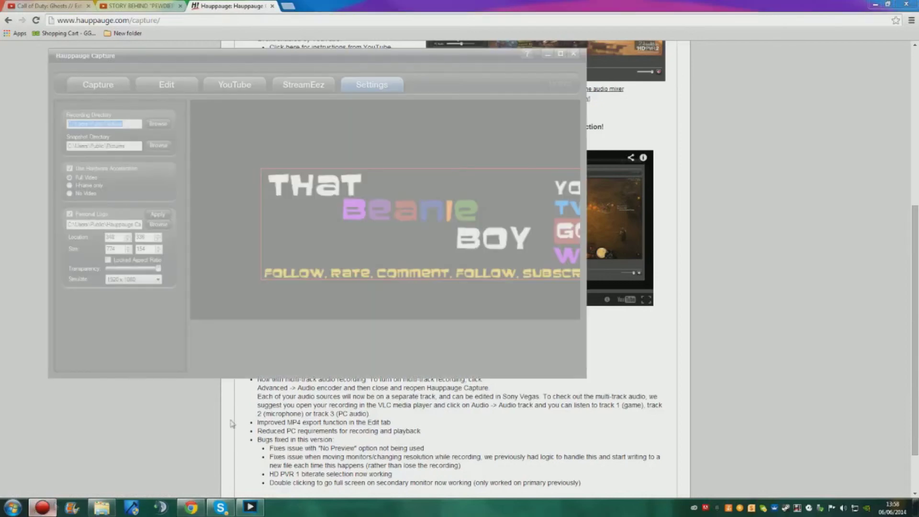
click(647, 360)
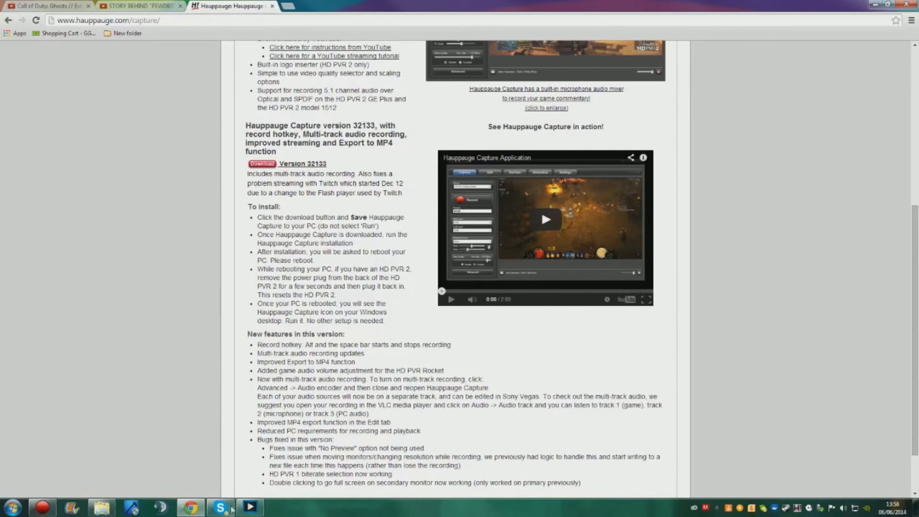
click(249, 510)
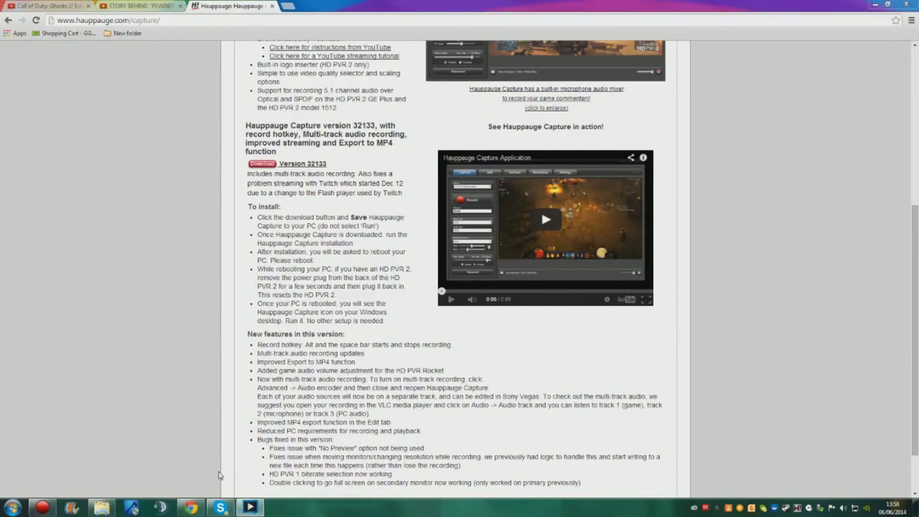